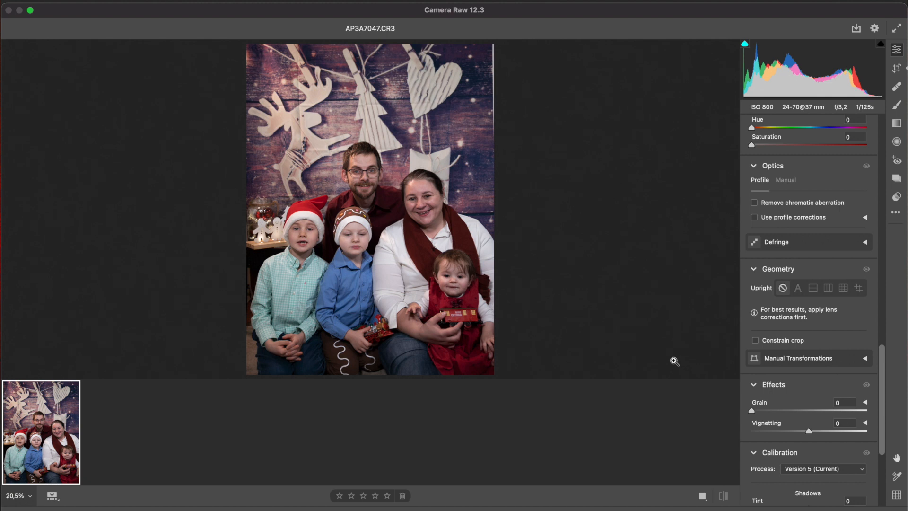
Crop the family portrait below its upper edge with a 0.46° straightening angle and open it in Photoshop
key("c")
left_click_drag(476, 71, 477, 66)
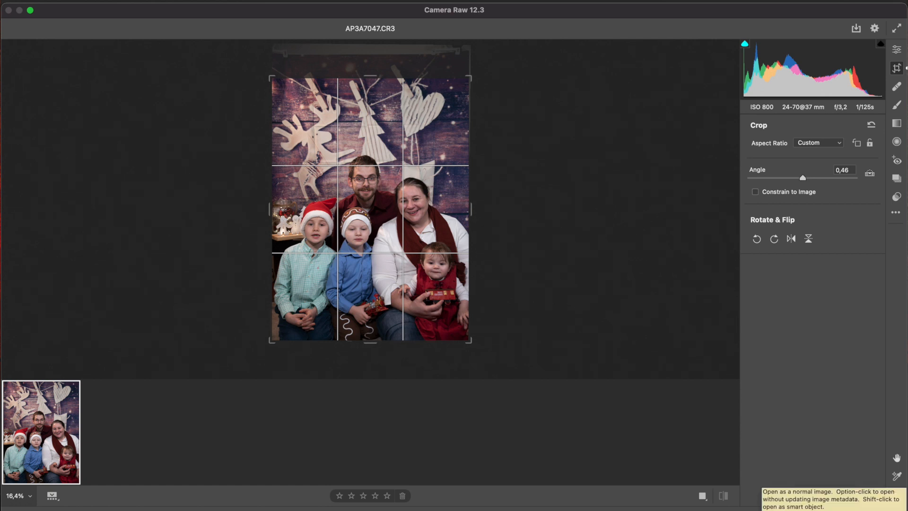
left_click(880, 497)
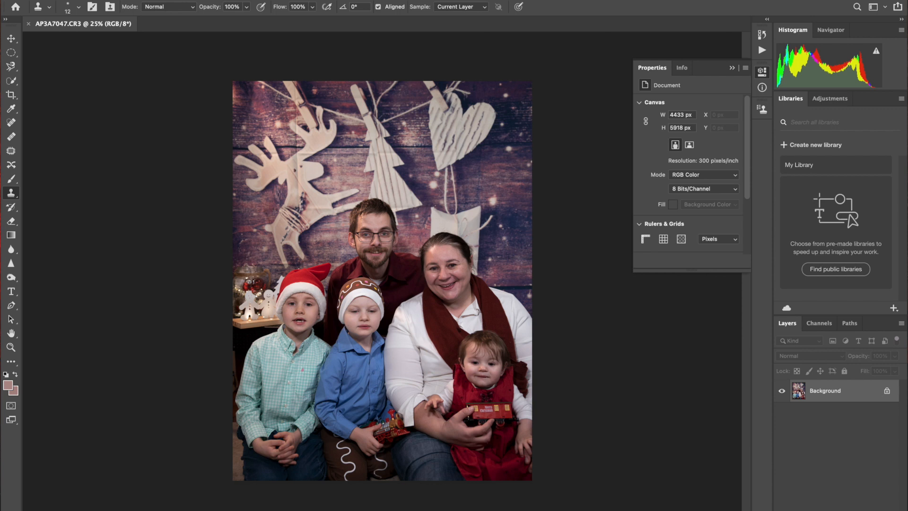
Open the photo AP3A7032.JPG from the christmas 2021 folder as a second document
left_click(83, 0)
left_click(97, 3)
left_click(301, 194)
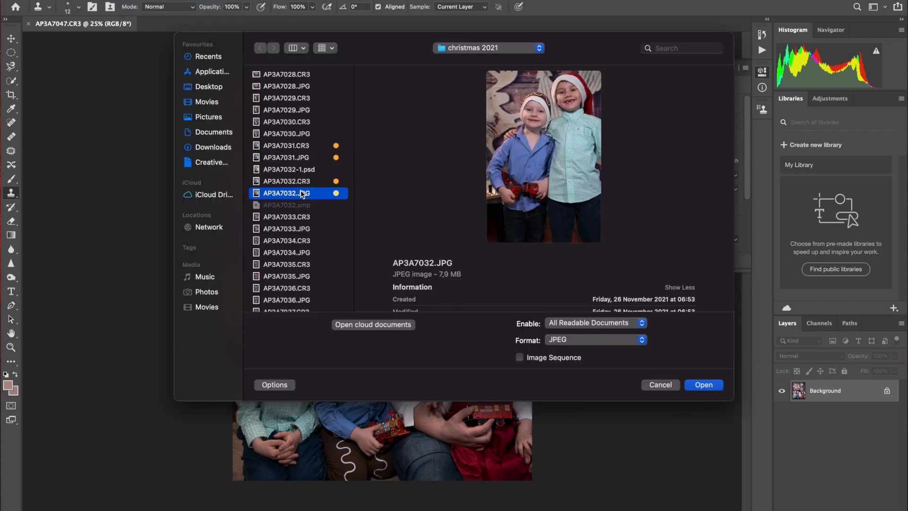
left_click(703, 385)
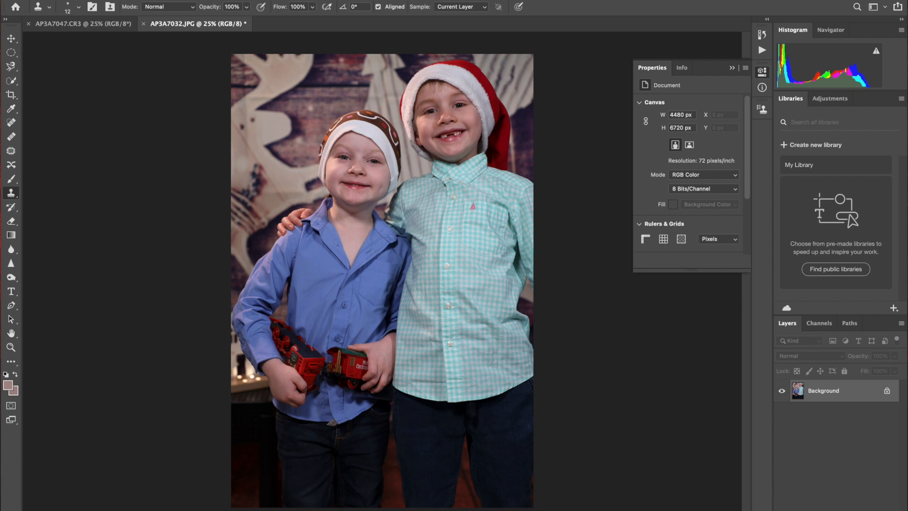
Select the blue-shirted boy's head and hat with Quick Selection, subtracting the neck below the chin with a 40 px brush
left_click(15, 83)
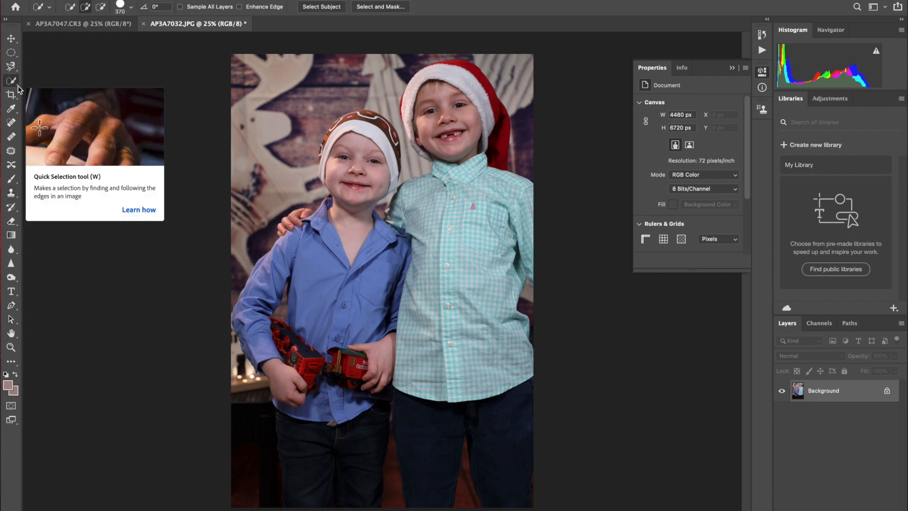
mouse_move(344, 141)
left_mouse_down()
mouse_move(355, 144)
mouse_move(353, 214)
left_mouse_up()
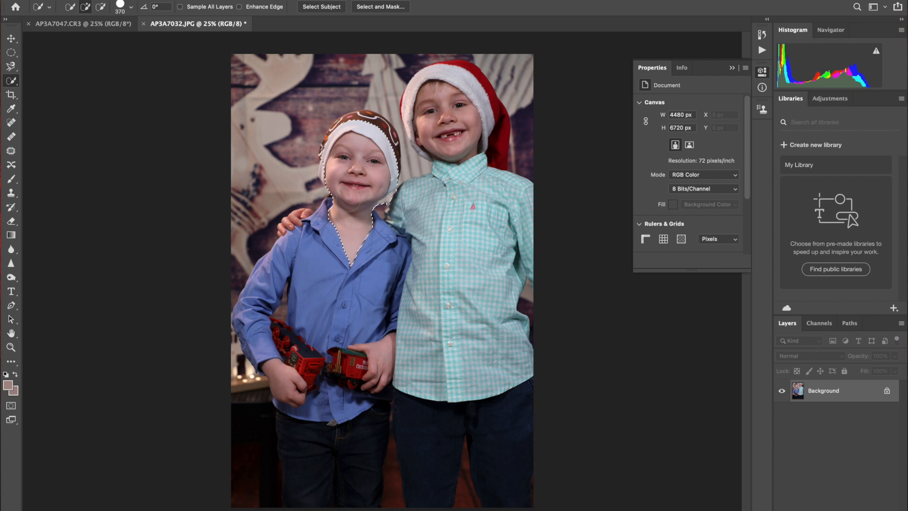
key("bracketleft")
key("bracketleft")
key("bracketleft")
key("bracketleft")
key("bracketleft")
key("bracketleft")
key("bracketleft")
key("bracketleft")
key("bracketleft")
key("bracketleft")
key("bracketleft")
key("bracketleft")
key("bracketleft")
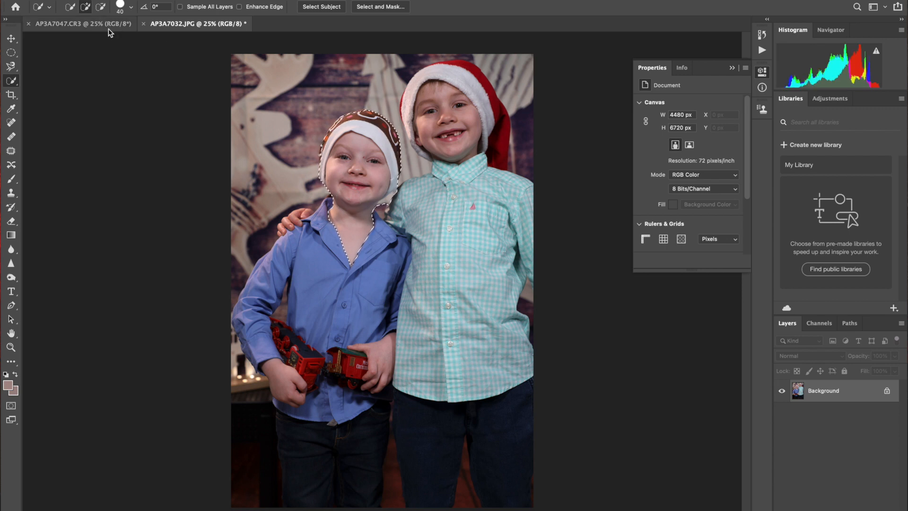
left_click(101, 7)
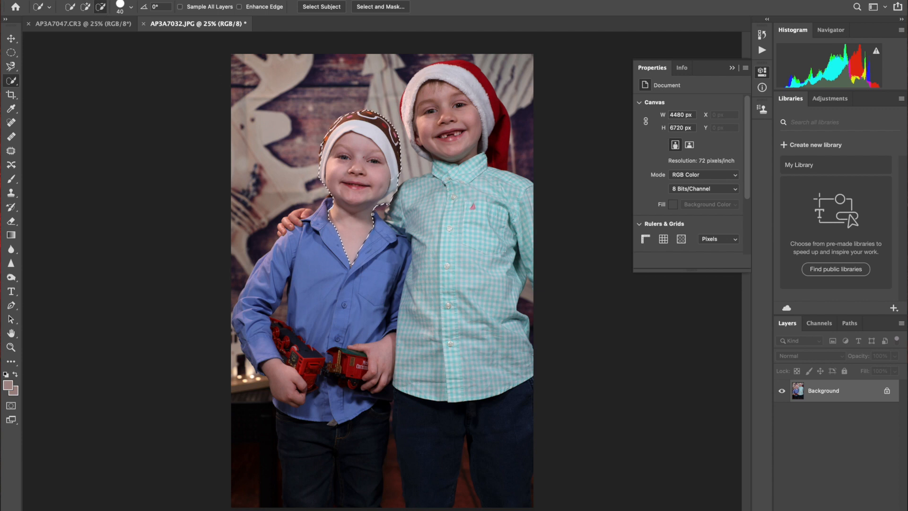
mouse_move(334, 213)
left_mouse_down()
mouse_move(352, 233)
mouse_move(358, 218)
left_mouse_up()
scroll(350, 203, "up", 6)
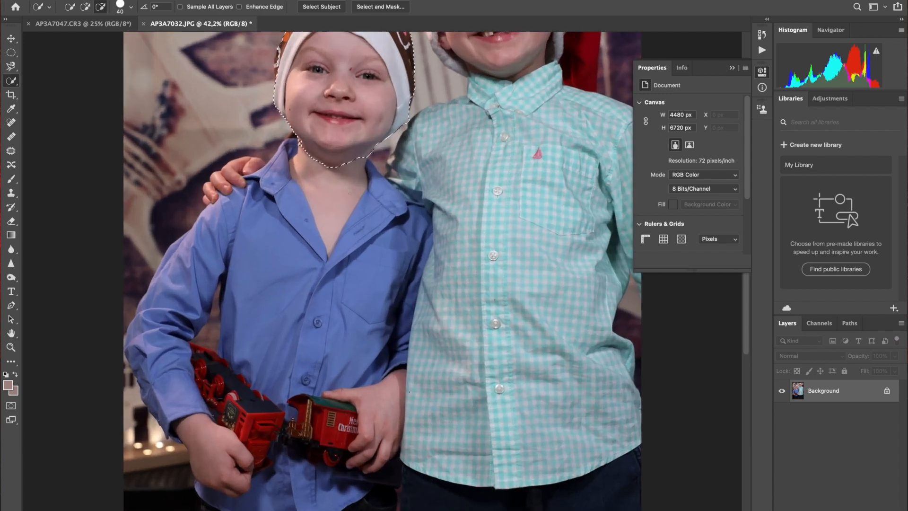
scroll(352, 195, "up", 4)
scroll(351, 195, "up", 5)
scroll(351, 195, "up", 5)
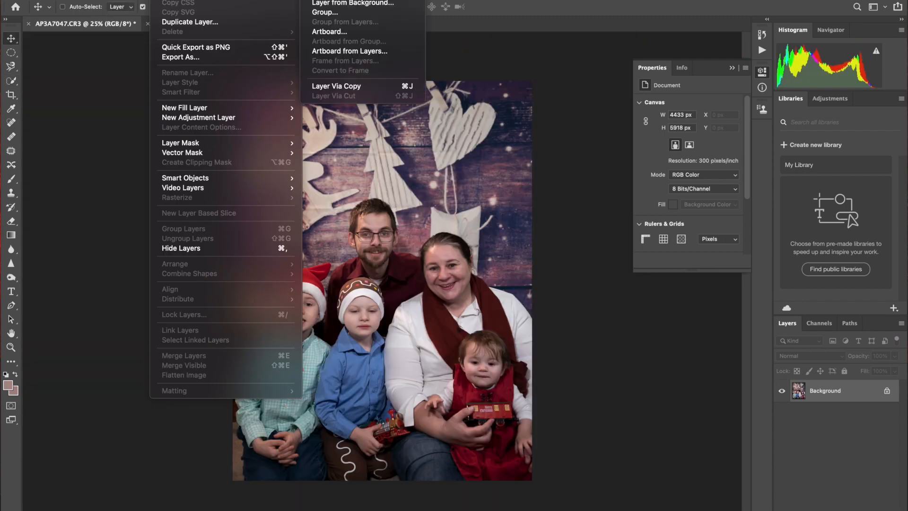
Add a new layer to the AP3A7047.CR3 family portrait, naming it after the boy's face
left_click(326, 2)
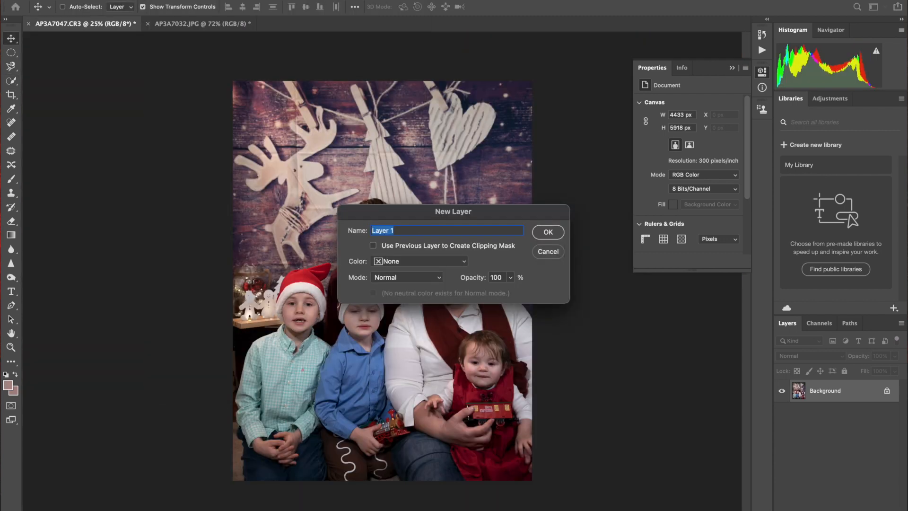
type("justin face")
left_click(548, 232)
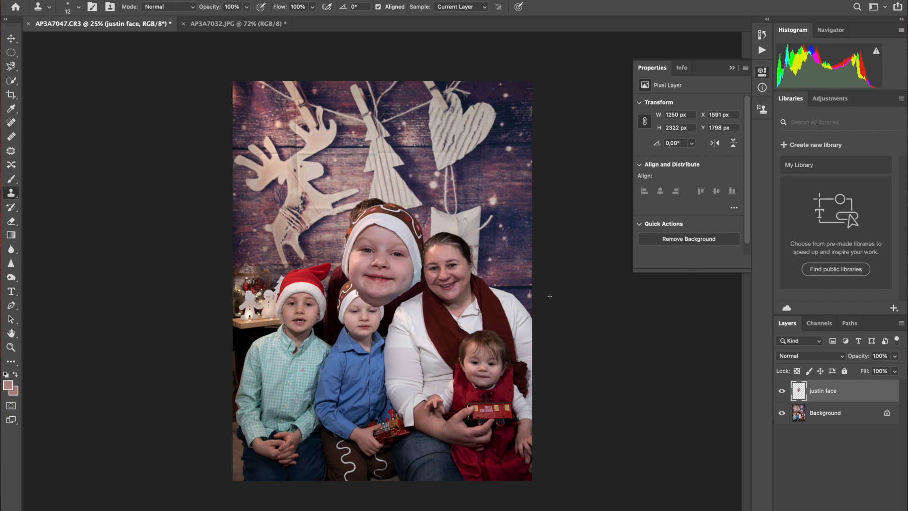
Scale the pasted face to about 61.32% and place it over the blue-shirted boy's head
left_click(12, 39)
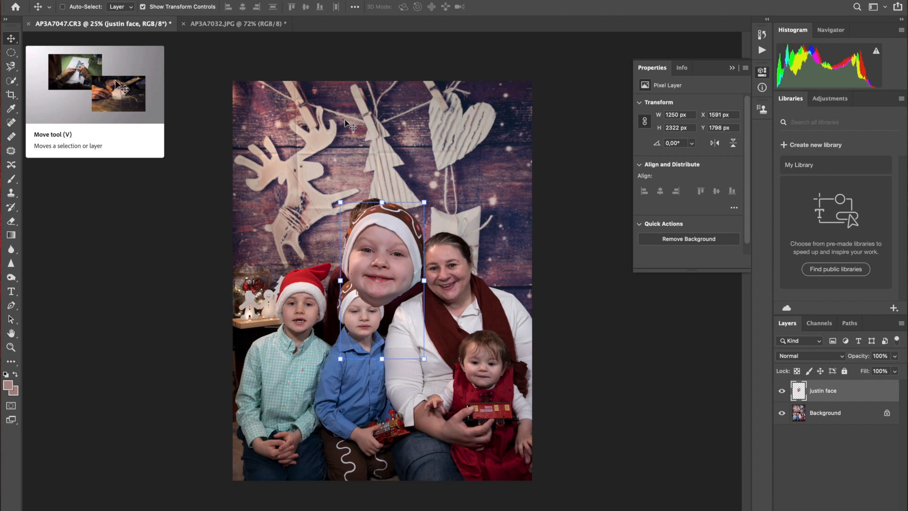
left_click_drag(423, 202, 393, 261)
left_click_drag(366, 300, 409, 322)
left_click_drag(436, 281, 435, 285)
left_click_drag(413, 314, 367, 308)
Rotate the pasted face by about -2.39°, scale it to about 60.77% and align it with the boy's neck and collar
scroll(541, 271, "up", 3)
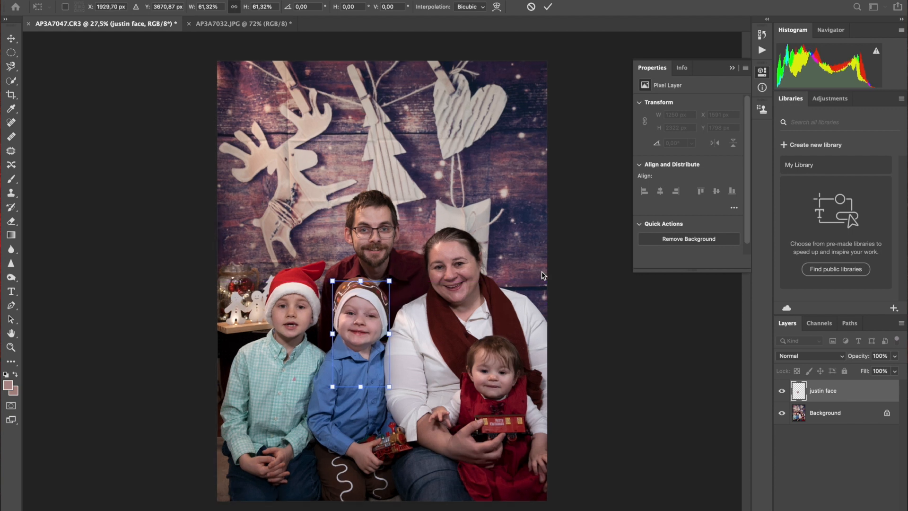
scroll(541, 271, "up", 5)
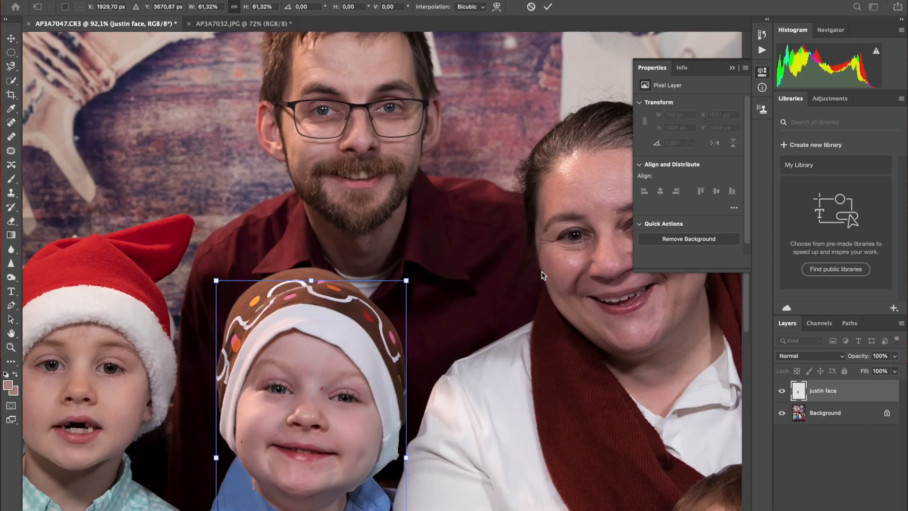
scroll(542, 272, "down", 5)
scroll(541, 271, "up", 1)
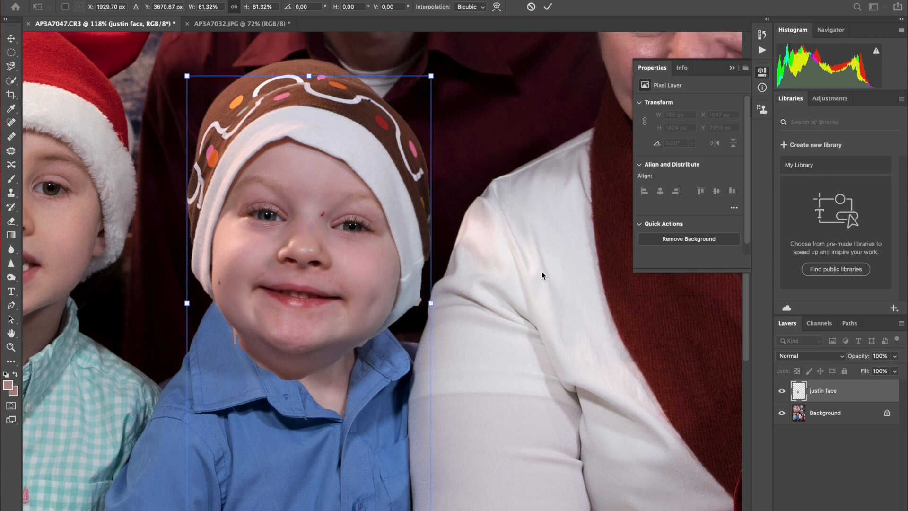
left_click_drag(429, 56, 419, 50)
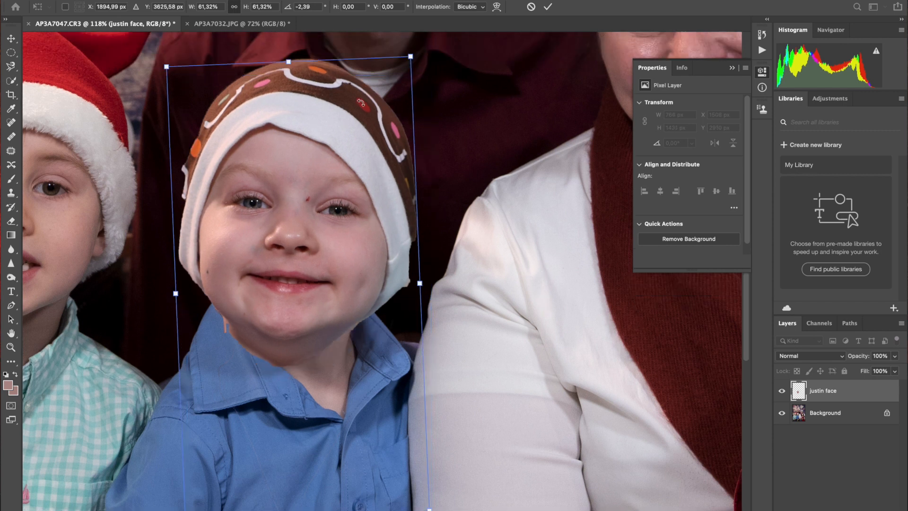
left_click_drag(352, 121, 358, 118)
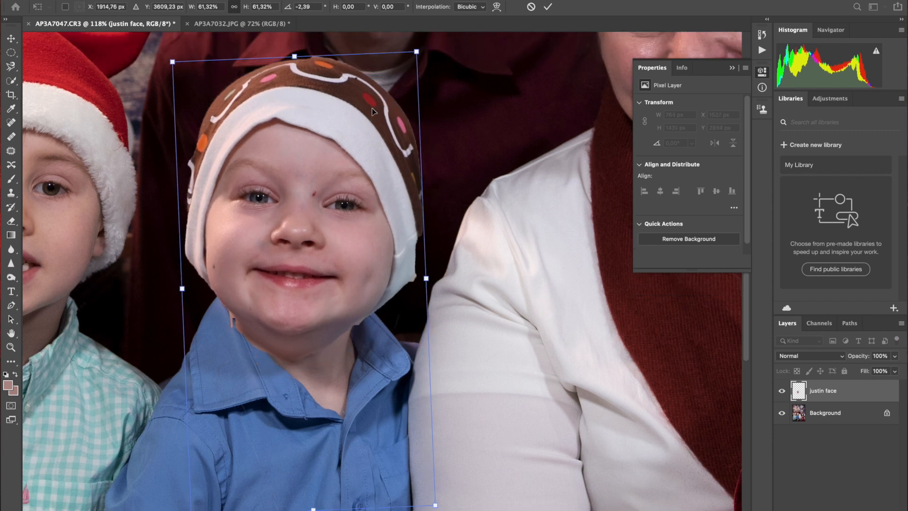
left_click_drag(416, 51, 414, 56)
left_click_drag(328, 115, 328, 116)
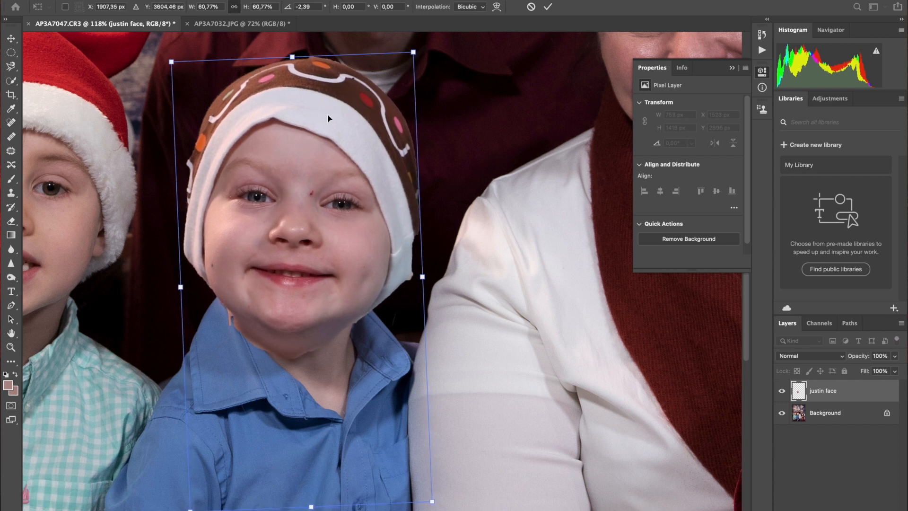
Erase the leftover edges around the pasted face's jaw, neck and hat corner with a soft 31 px Eraser
left_click(11, 222)
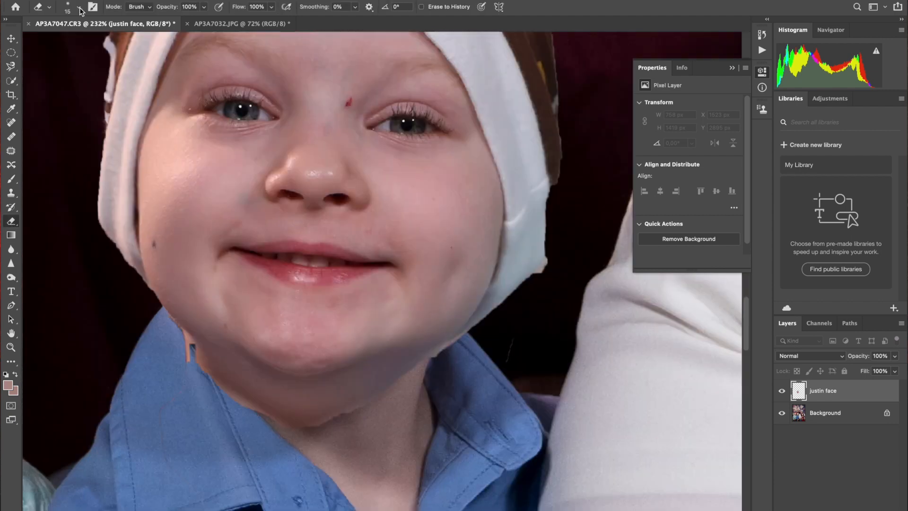
left_click(79, 7)
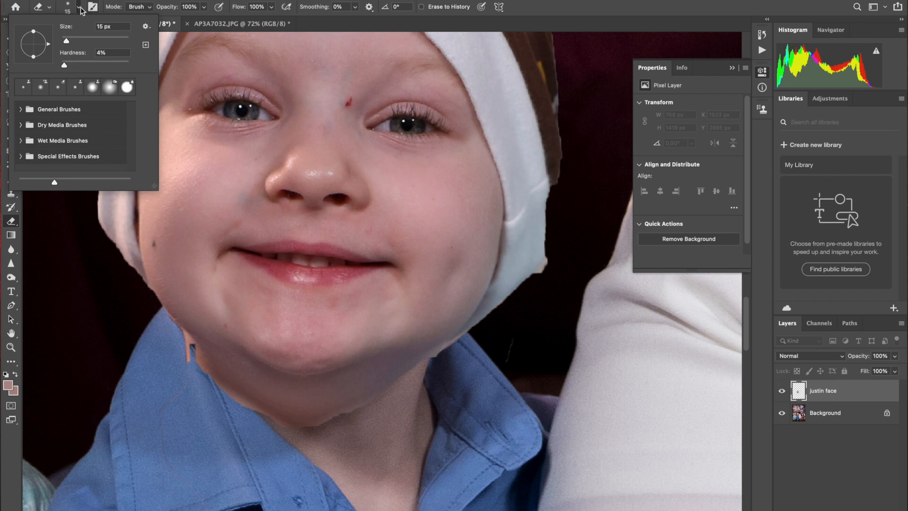
left_click_drag(73, 40, 71, 40)
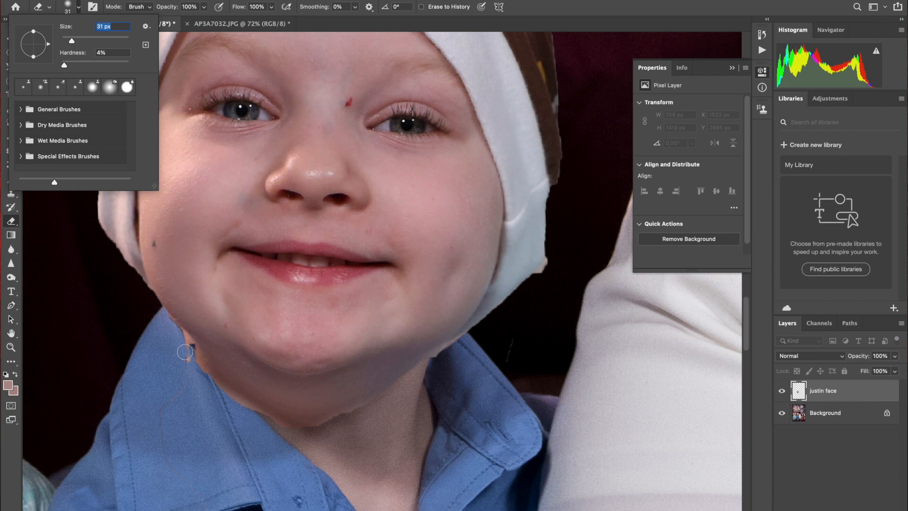
left_click(185, 352)
mouse_move(169, 325)
left_mouse_down()
mouse_move(242, 411)
mouse_move(298, 430)
mouse_move(349, 414)
mouse_move(345, 422)
mouse_move(363, 409)
mouse_move(335, 419)
mouse_move(401, 399)
mouse_move(411, 385)
left_mouse_up()
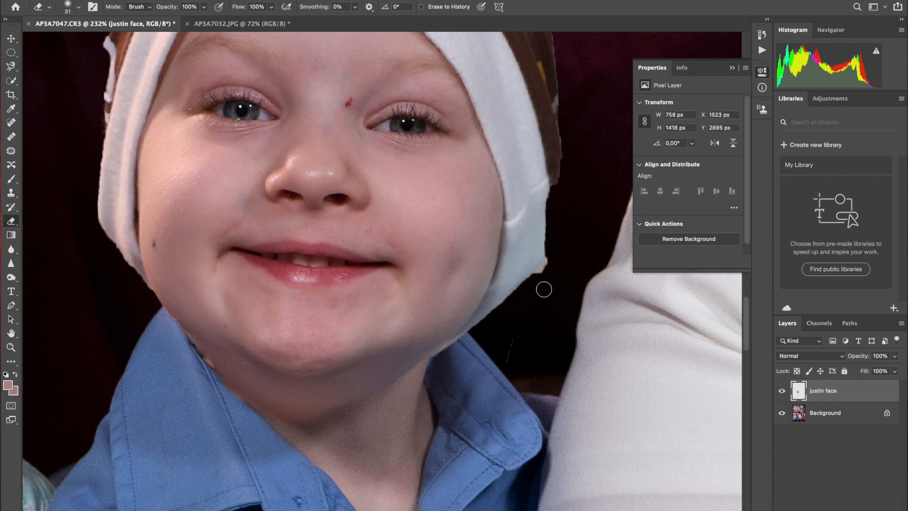
left_click(552, 262)
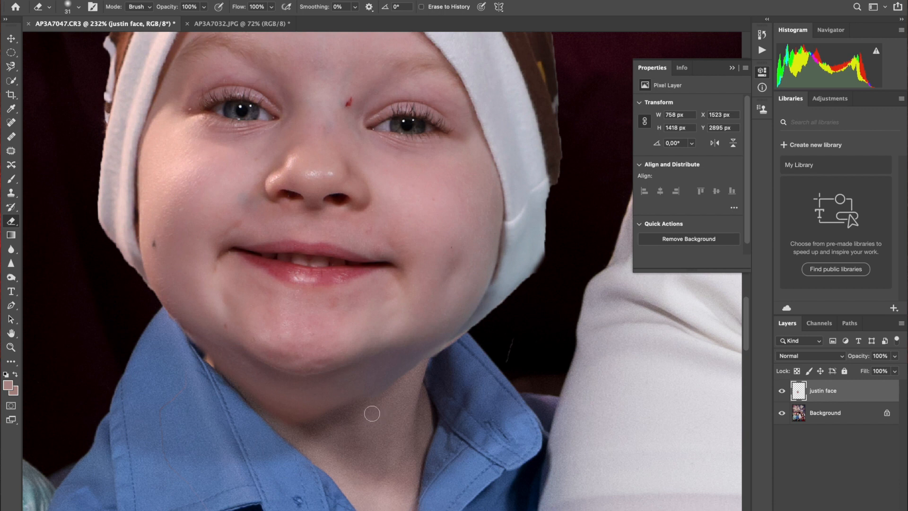
Soften the outer edge of the pasted brown hat with the Blur tool at 50% strength and size 46
scroll(322, 358, "up", 10)
scroll(323, 358, "down", 5)
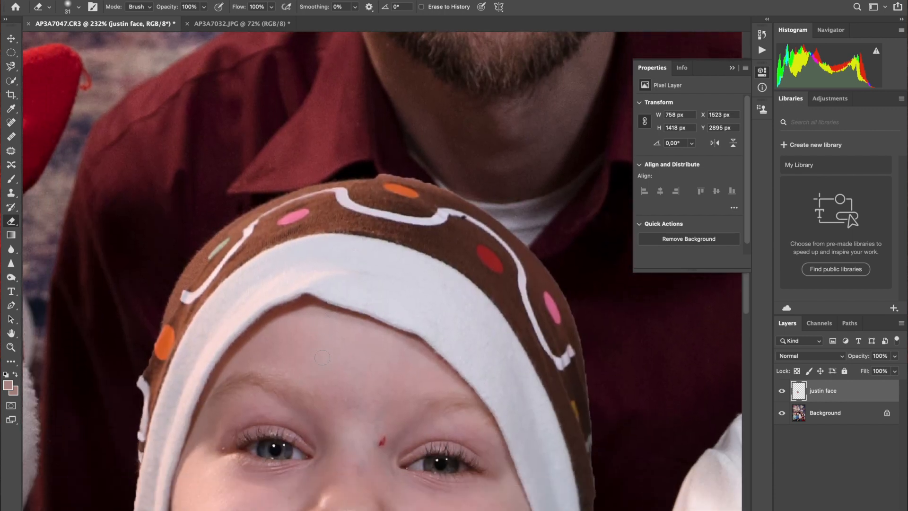
scroll(322, 358, "down", 3)
left_click(18, 252)
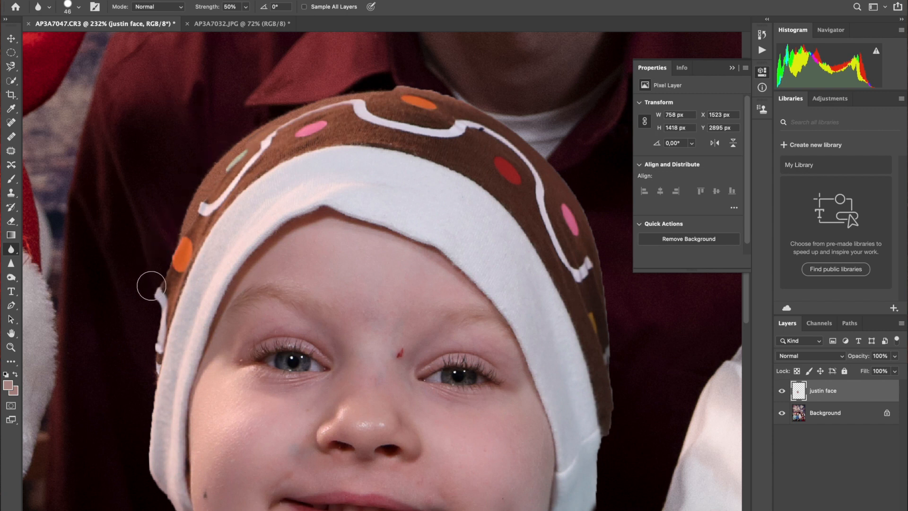
mouse_move(174, 243)
left_mouse_down()
mouse_move(182, 216)
mouse_move(163, 254)
mouse_move(229, 152)
mouse_move(256, 141)
left_mouse_up()
mouse_move(419, 91)
left_mouse_down()
mouse_move(444, 95)
mouse_move(385, 88)
mouse_move(467, 103)
mouse_move(533, 142)
mouse_move(570, 200)
mouse_move(564, 180)
mouse_move(613, 240)
mouse_move(588, 207)
mouse_move(617, 303)
left_mouse_up()
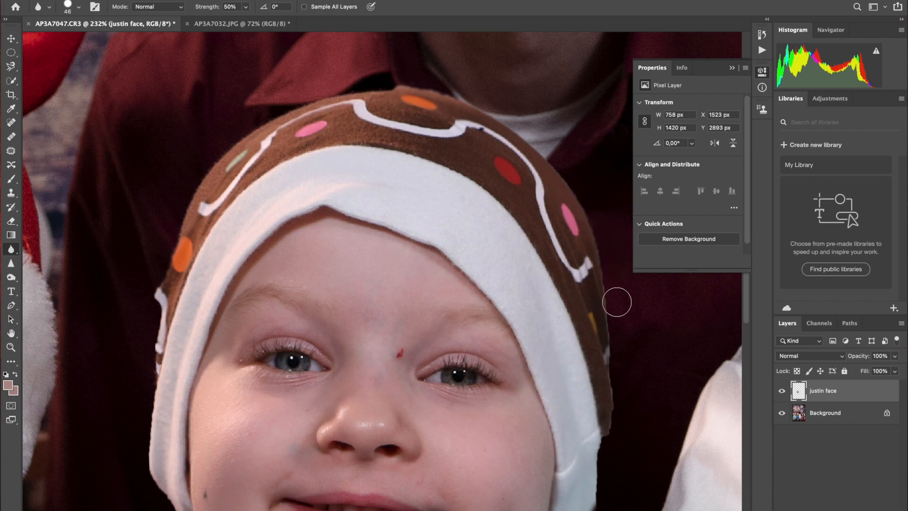
Hide and reshow the pasted face layer to compare it with the original head
scroll(617, 302, "down", 6)
scroll(607, 436, "down", 8)
scroll(607, 436, "down", 4)
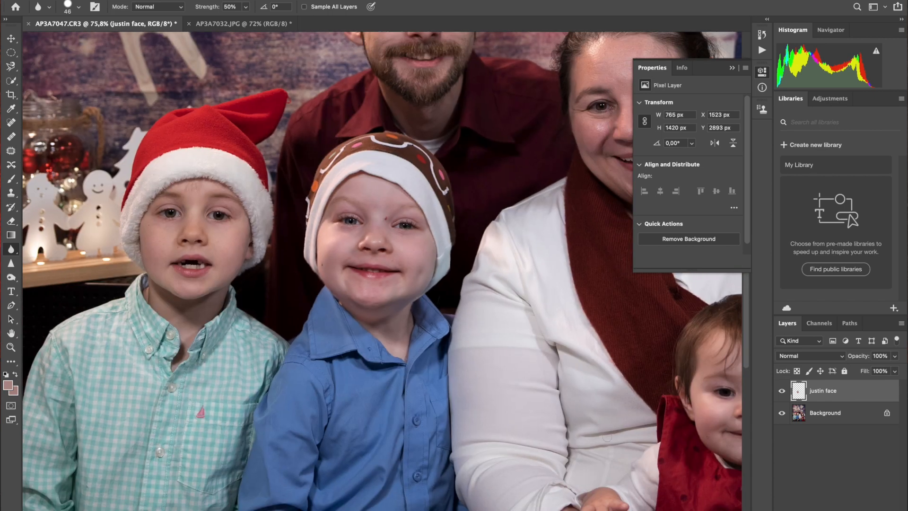
left_click(782, 391)
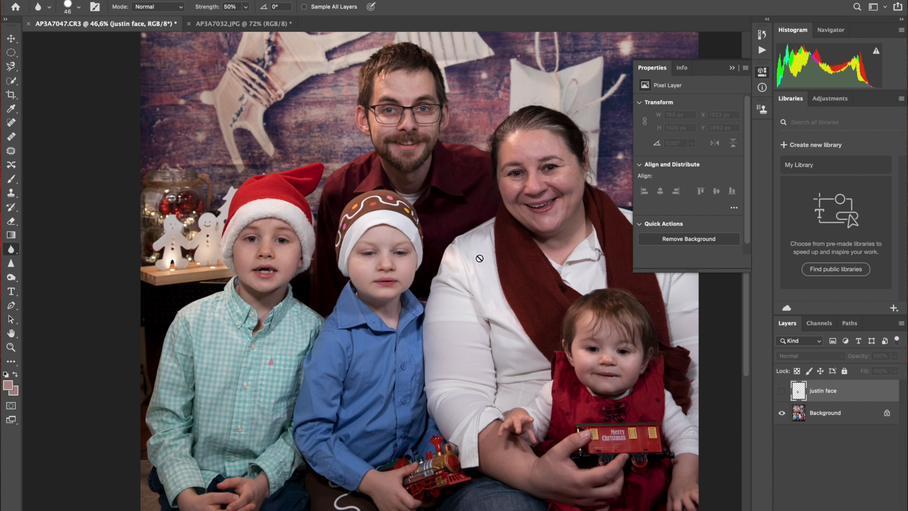
left_click(782, 391)
Scale the pasted face layer to about 98.79% and realign it over the boy's head and collar
key("v")
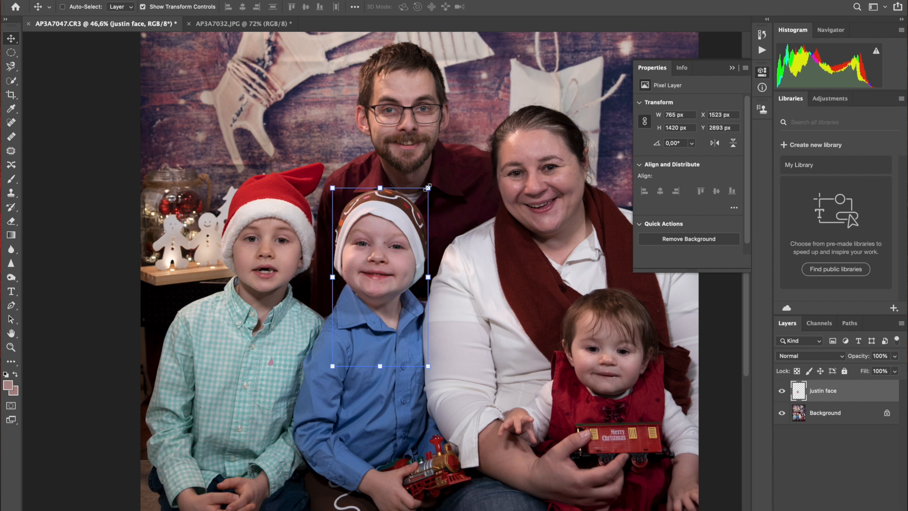
left_click_drag(428, 188, 427, 190)
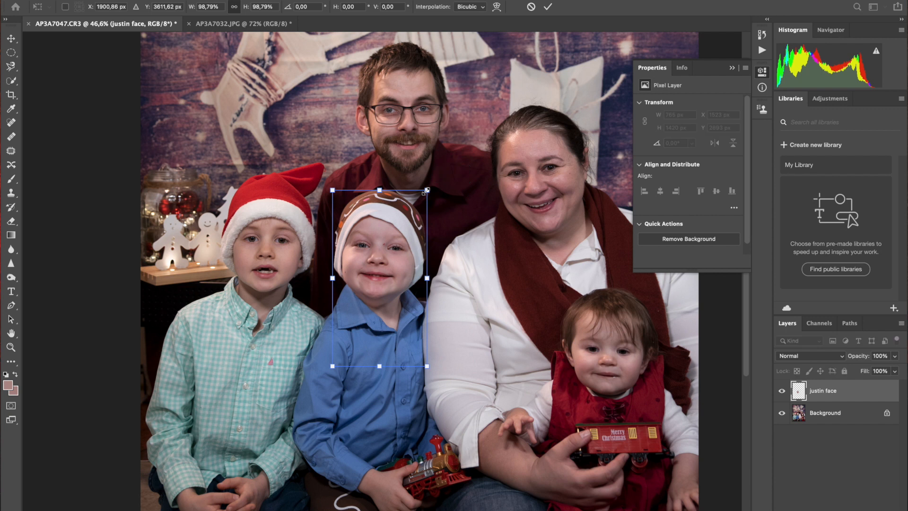
left_click_drag(398, 227, 398, 225)
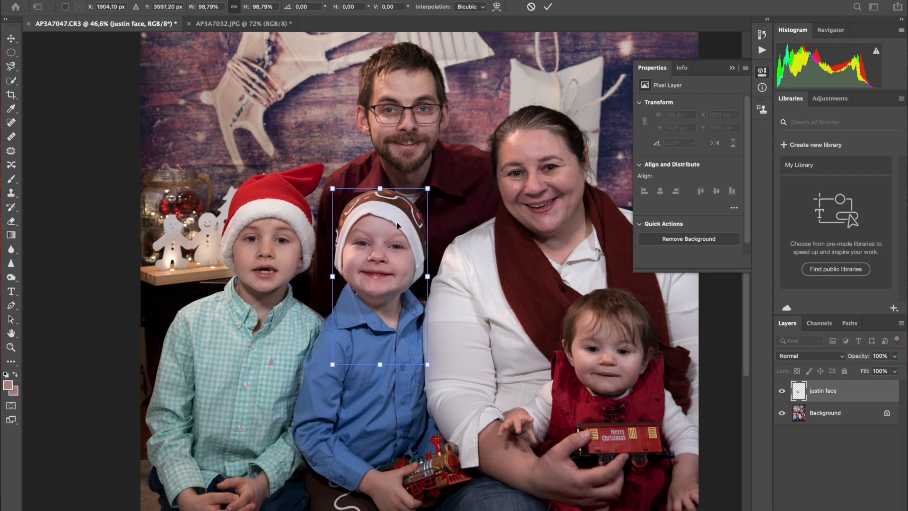
scroll(482, 259, "up", 5)
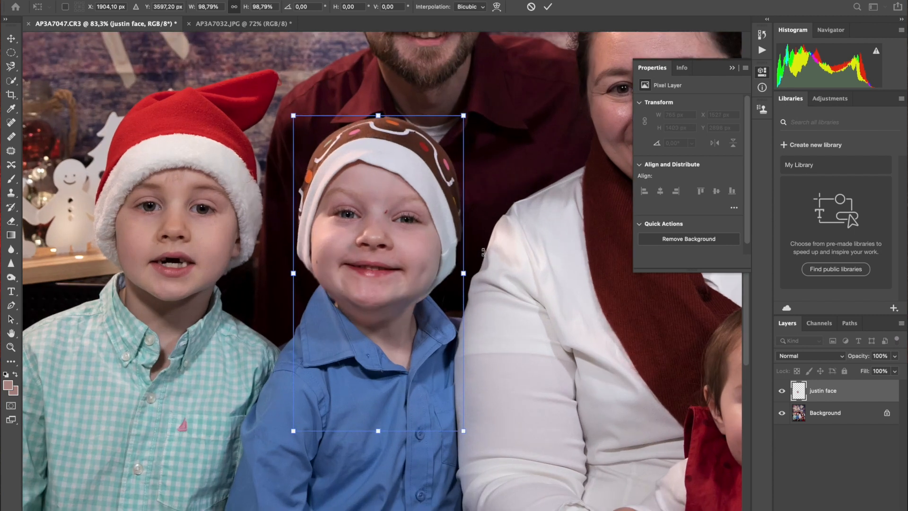
scroll(483, 252, "up", 5)
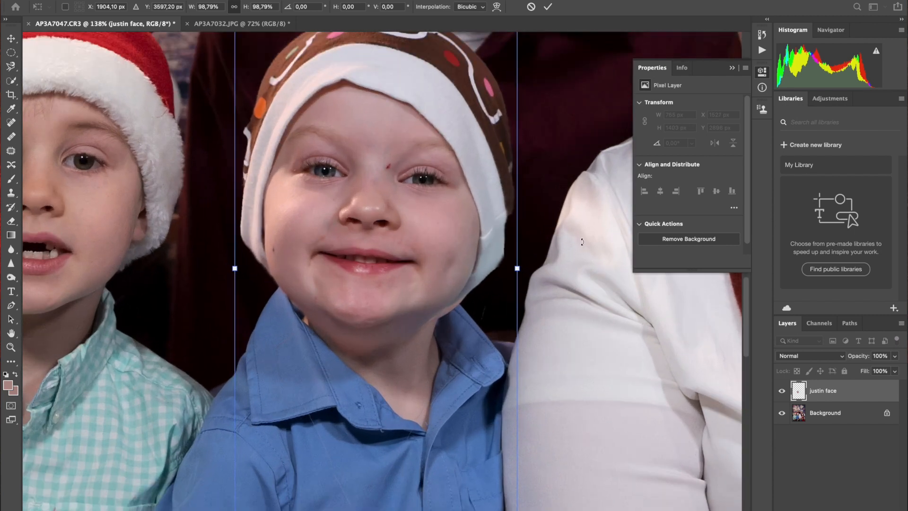
left_click_drag(455, 144, 458, 149)
scroll(540, 151, "up", 3)
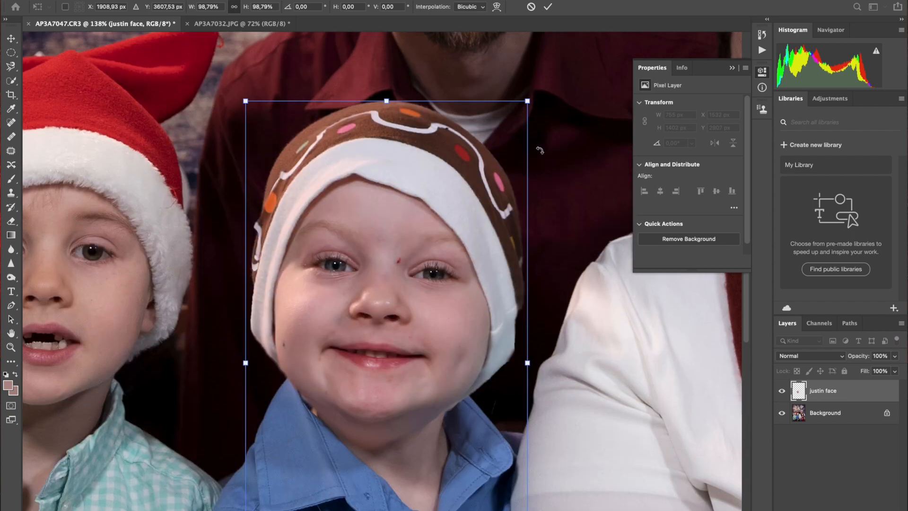
key("Return")
Erase the leftover edge of the pasted face where the jaw meets the blue shirt collar with the 31 px Eraser
scroll(540, 150, "down", 5)
left_click(11, 221)
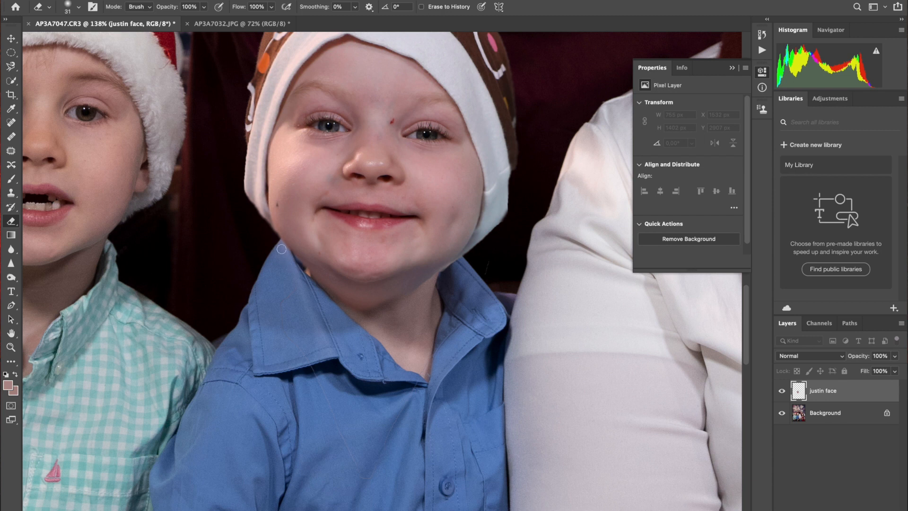
left_click_drag(307, 274, 291, 272)
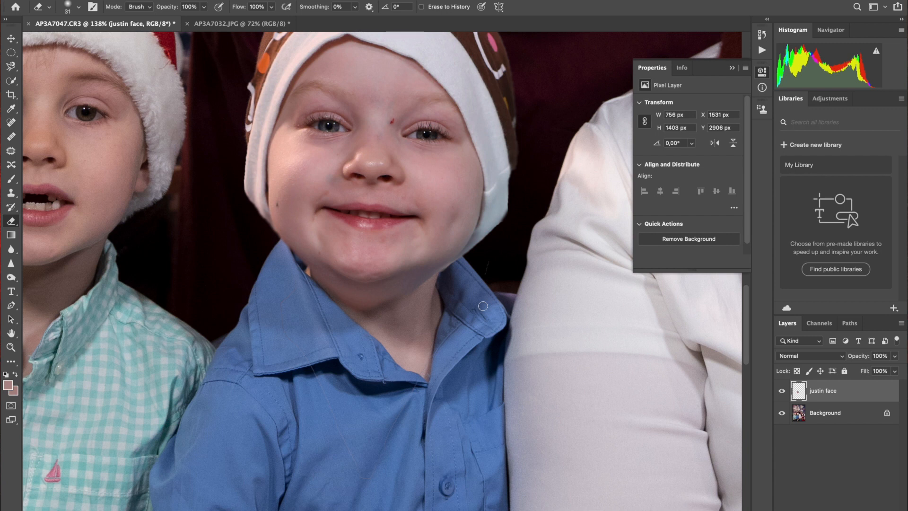
Retouch the red spot between the boy's eyes with a 30 px Clone Stamp at 6% hardness
key("super+plus")
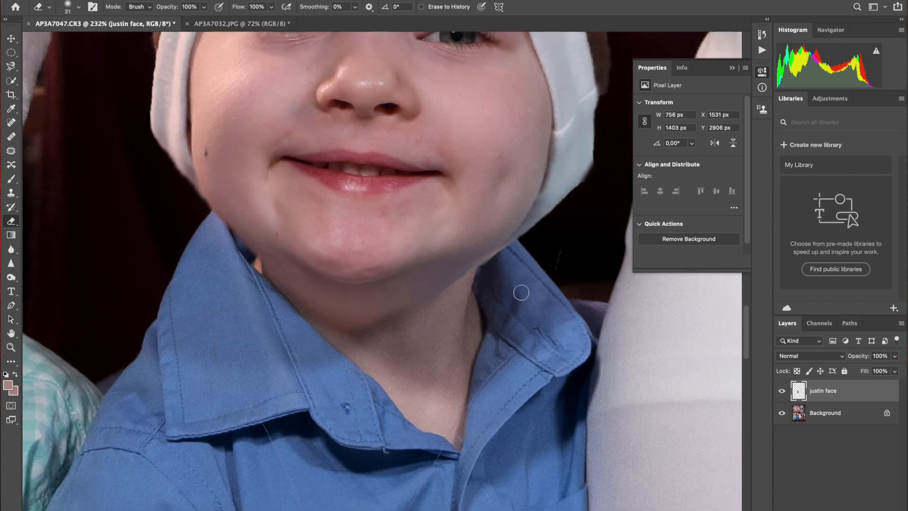
scroll(520, 292, "up", 5)
key("s")
left_click_drag(408, 166, 409, 162)
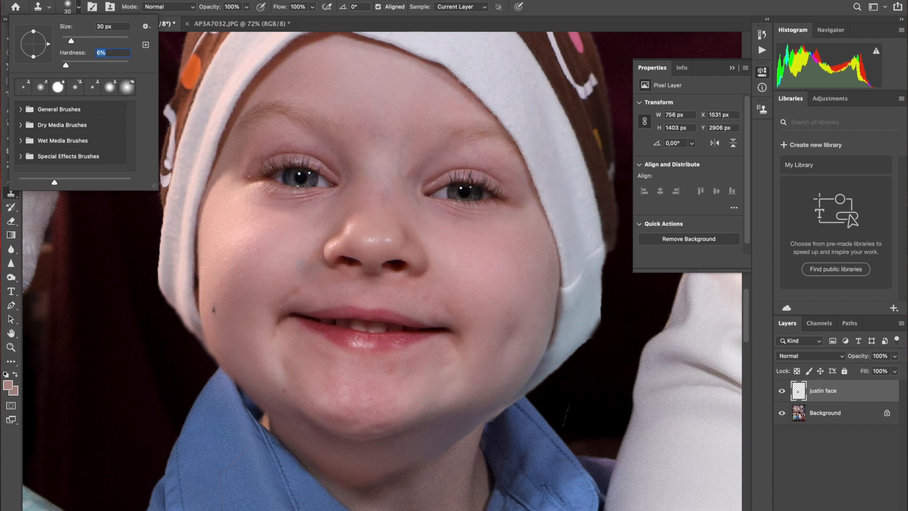
left_click(405, 169)
left_click_drag(406, 168, 400, 168)
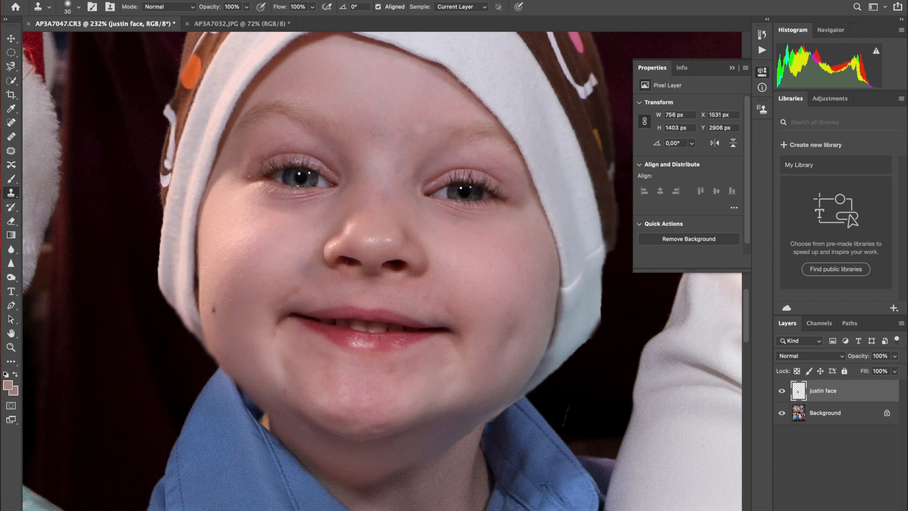
left_click(371, 365)
key("ctrl+z")
Clone clean cheek skin over the small dark spot near the edge of the boy's face
left_click(216, 290, "alt")
left_click(215, 309)
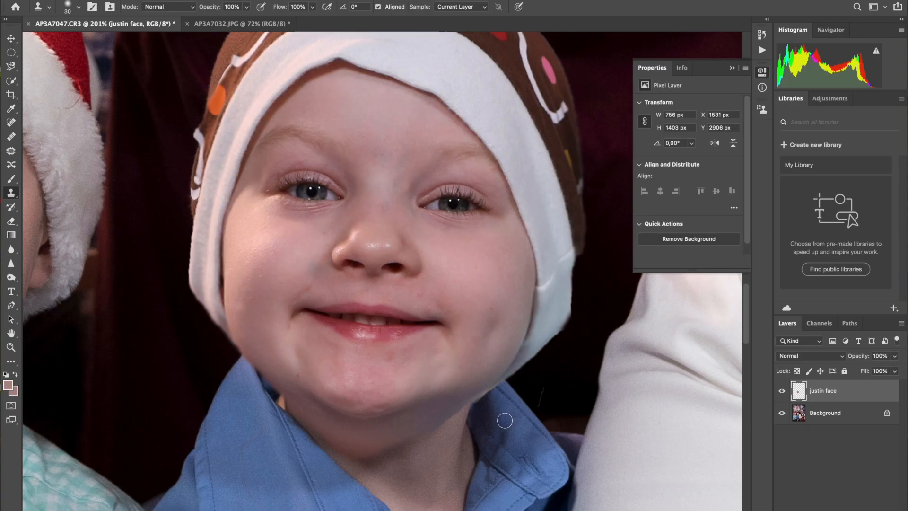
key("ctrl+minus")
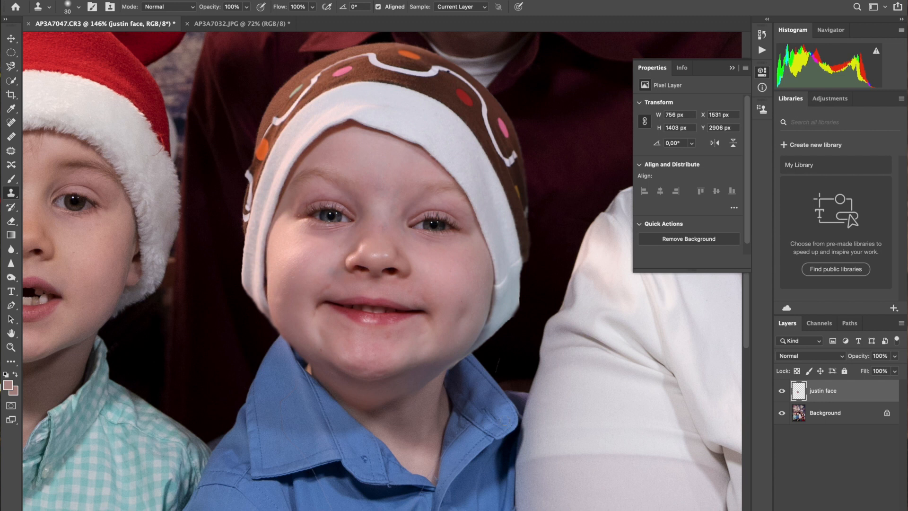